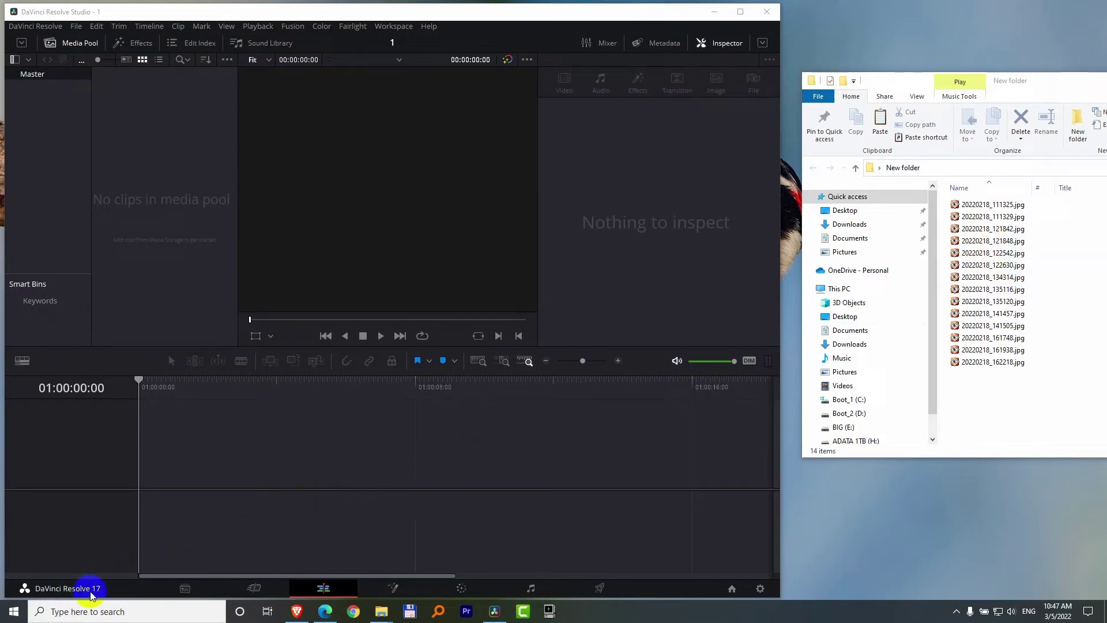
Add all 14 ski photos to the timeline, remove the leading gap, and shorten the first three clips
{"action": "mouse_move", "coordinate": [988, 397]}
{"action": "left_mouse_down"}
{"action": "mouse_move", "coordinate": [931, 199]}
{"action": "mouse_move", "coordinate": [967, 225]}
{"action": "mouse_move", "coordinate": [610, 420]}
{"action": "mouse_move", "coordinate": [195, 464]}
{"action": "left_mouse_up"}
{"action": "key", "text": "Delete"}
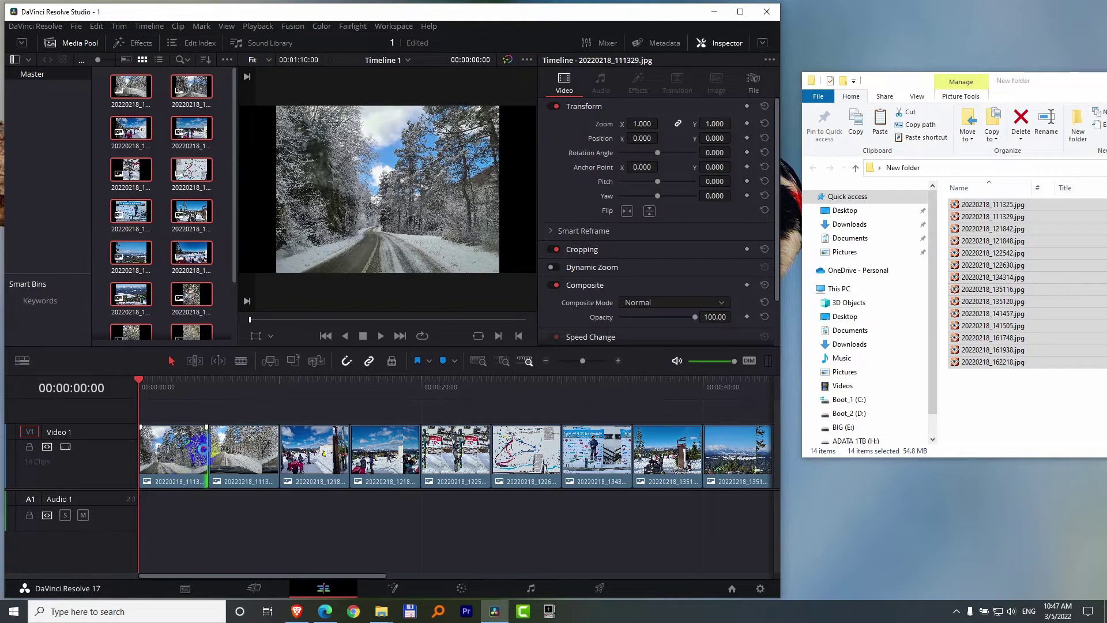
{"action": "left_click_drag", "start_coordinate": [201, 448], "coordinate": [180, 448]}
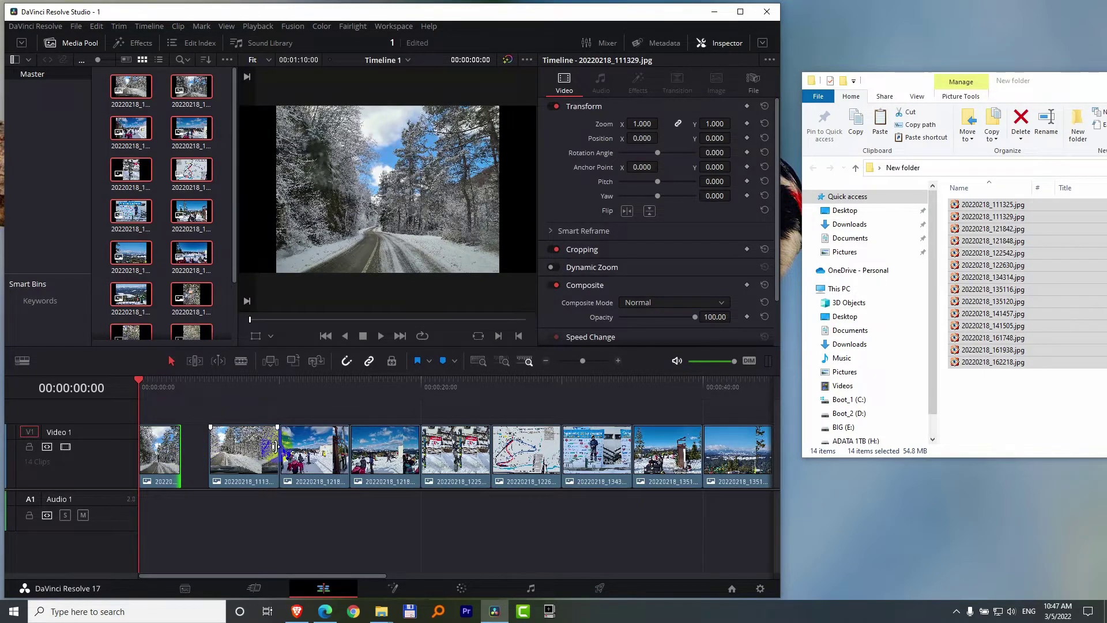
{"action": "left_click_drag", "start_coordinate": [274, 446], "coordinate": [250, 445]}
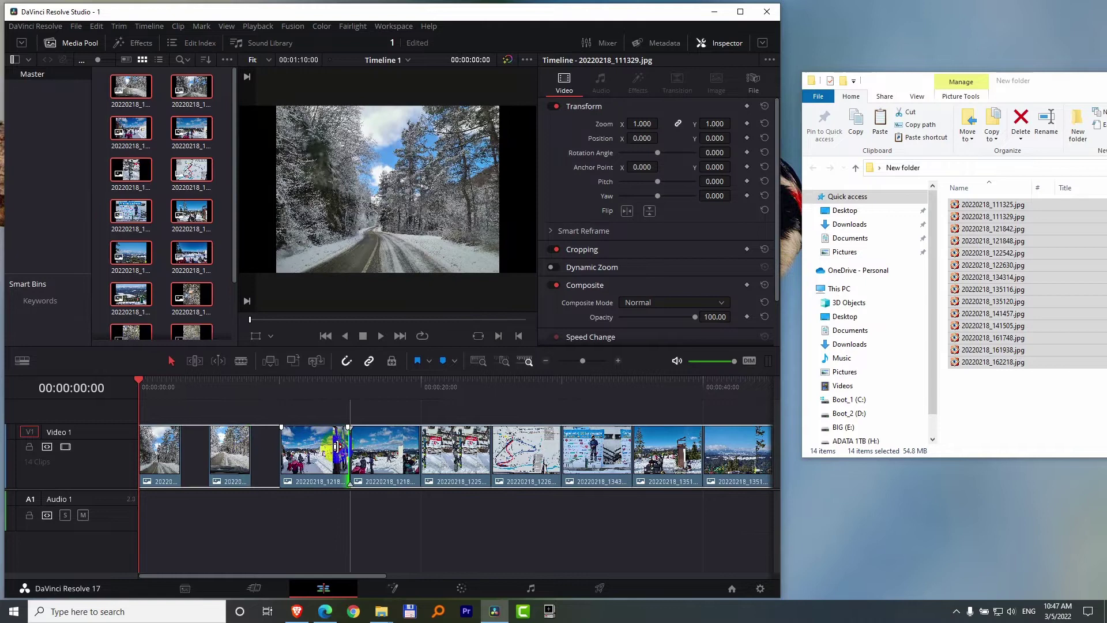
{"action": "left_click_drag", "start_coordinate": [338, 446], "coordinate": [321, 446]}
Shorten the fourth photo clip to three seconds and also shorten the fifth clip
{"action": "left_click", "coordinate": [173, 366]}
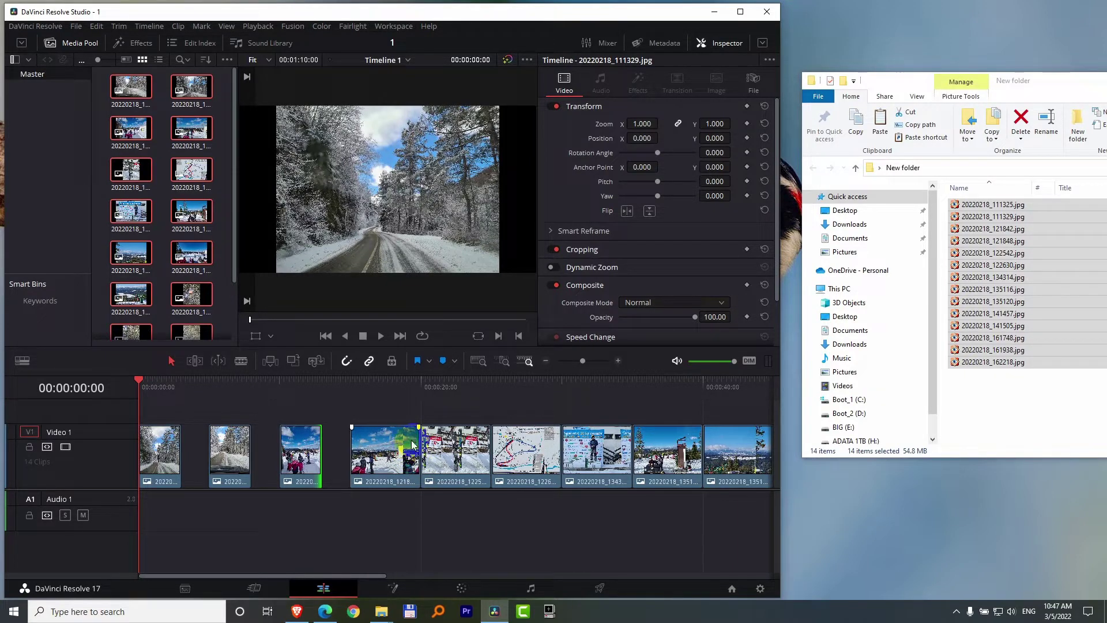
{"action": "left_click_drag", "start_coordinate": [412, 439], "coordinate": [384, 439]}
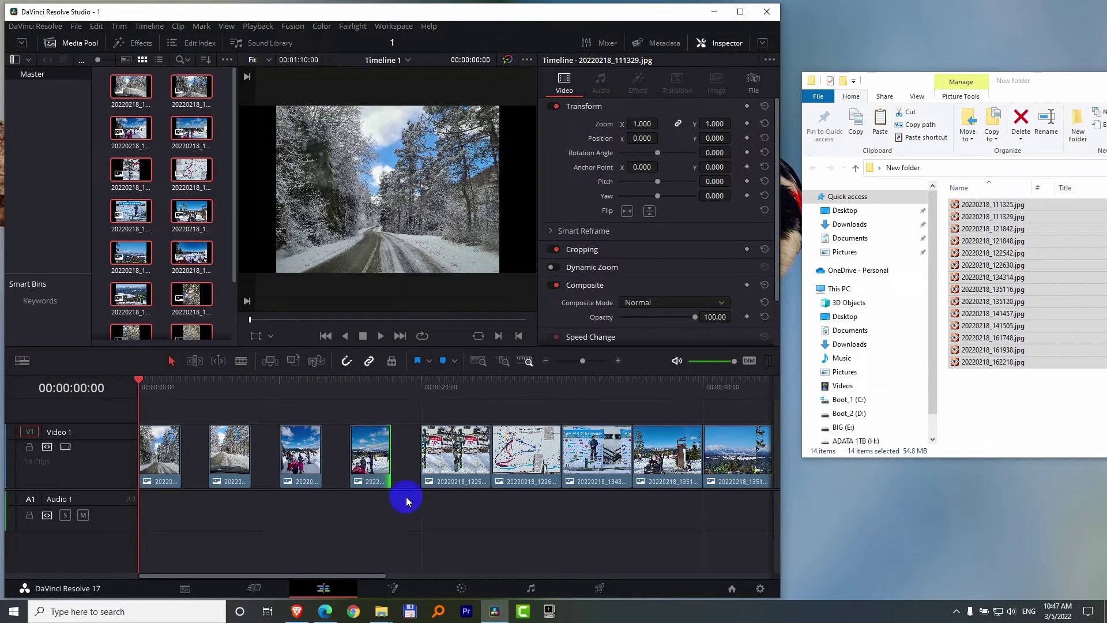
{"action": "left_click_drag", "start_coordinate": [489, 453], "coordinate": [467, 453]}
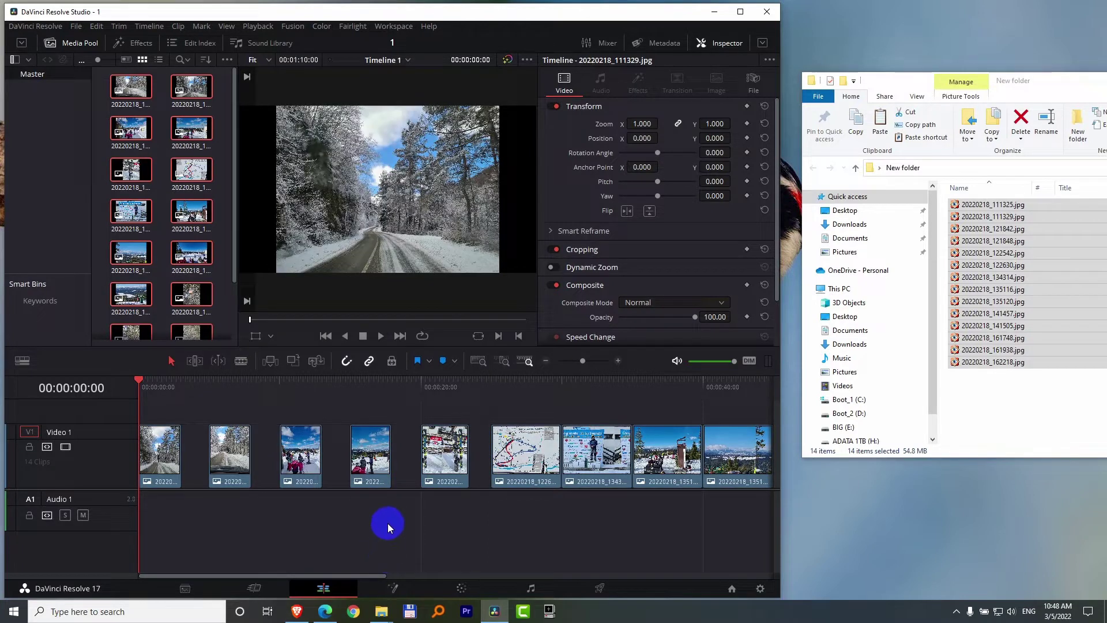
{"action": "scroll", "coordinate": [388, 523], "scroll_direction": "down", "scroll_amount": 6}
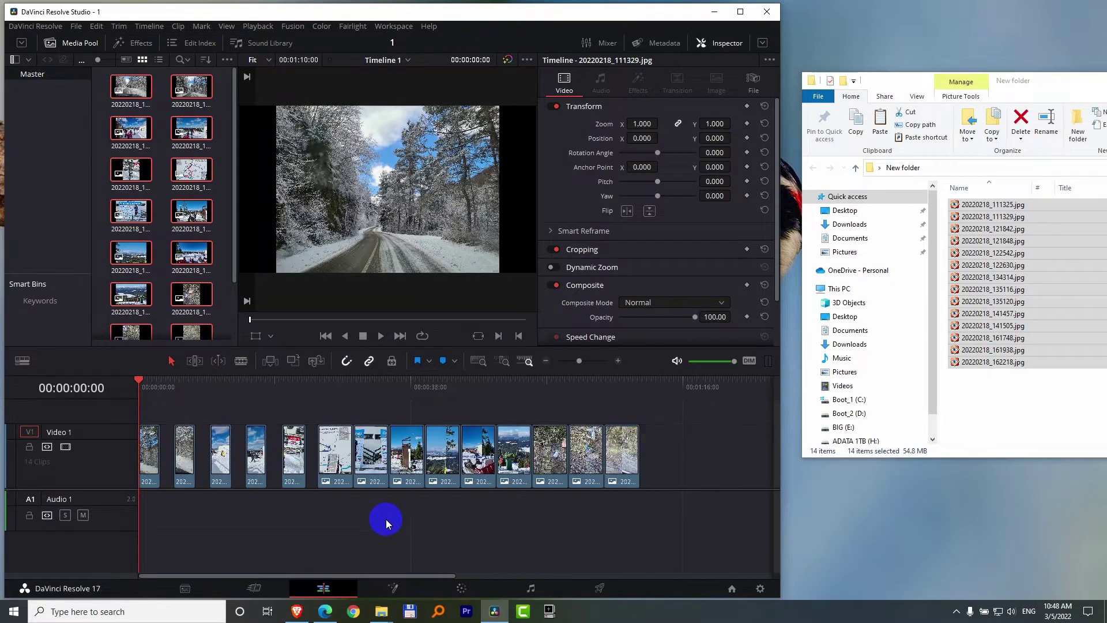
{"action": "scroll", "coordinate": [386, 519], "scroll_direction": "down", "scroll_amount": 1}
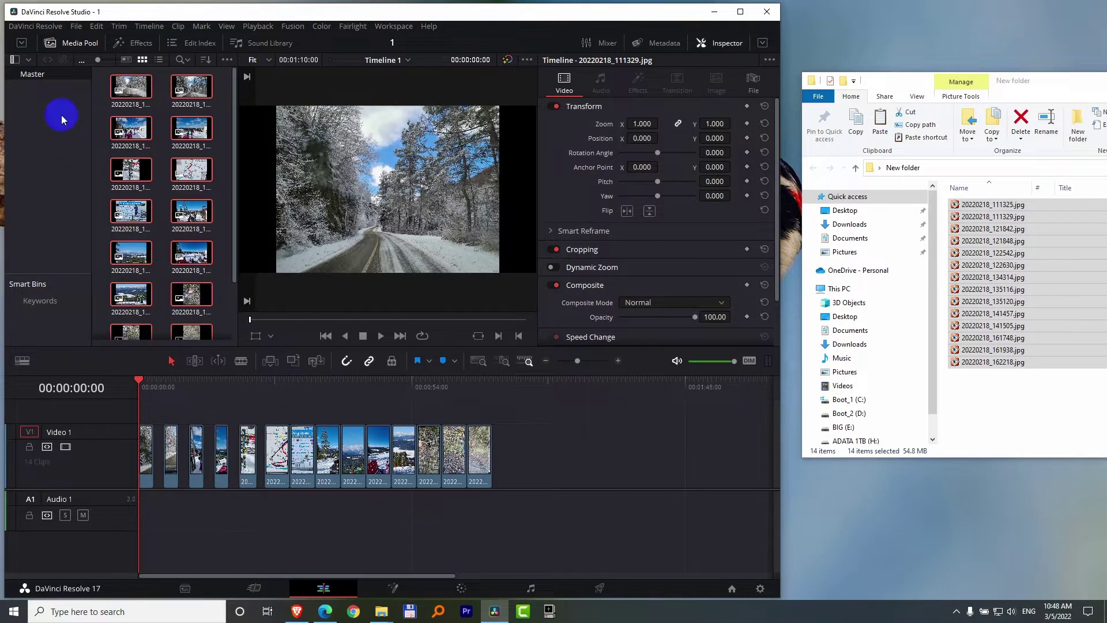
In User > Editing preferences, set the standard still duration to 1 second and save
{"action": "left_click", "coordinate": [41, 29]}
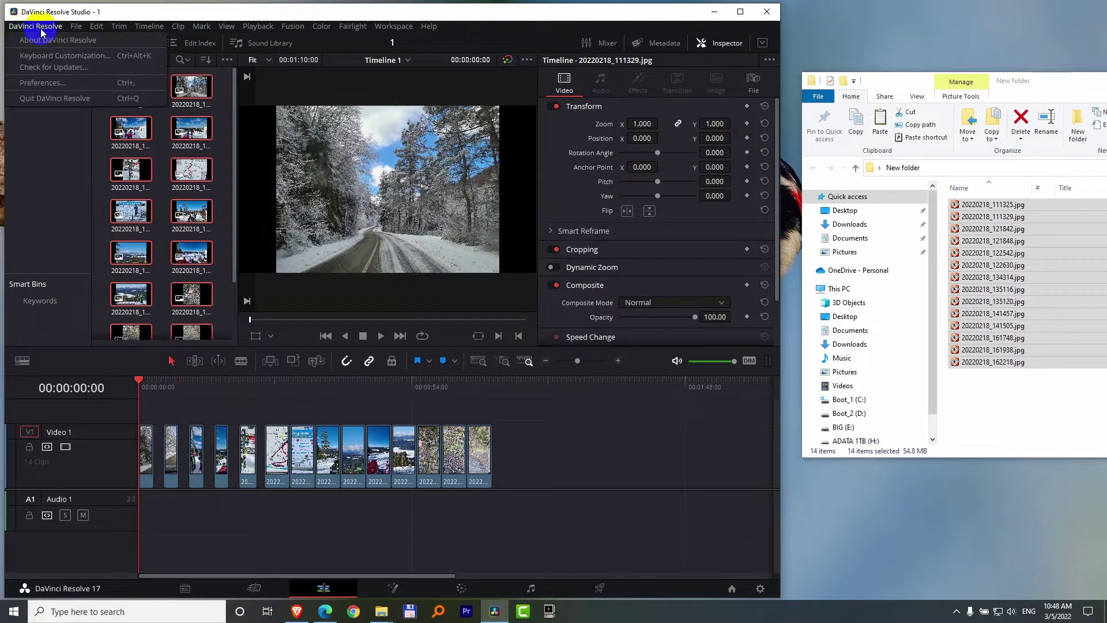
{"action": "left_click", "coordinate": [69, 85]}
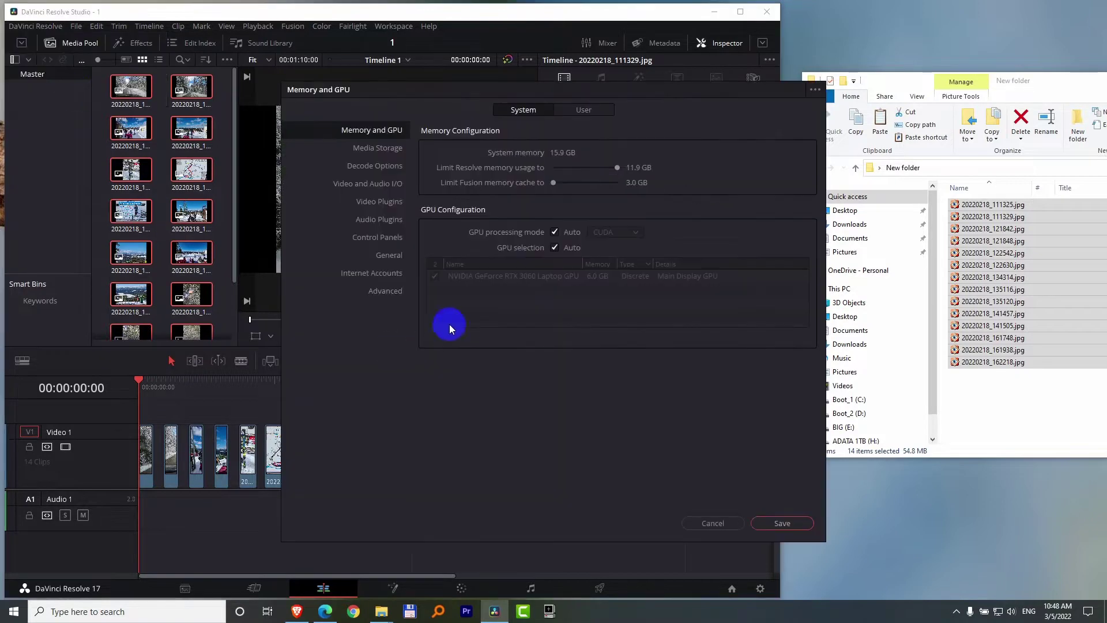
{"action": "left_click", "coordinate": [581, 111]}
{"action": "left_click", "coordinate": [390, 167]}
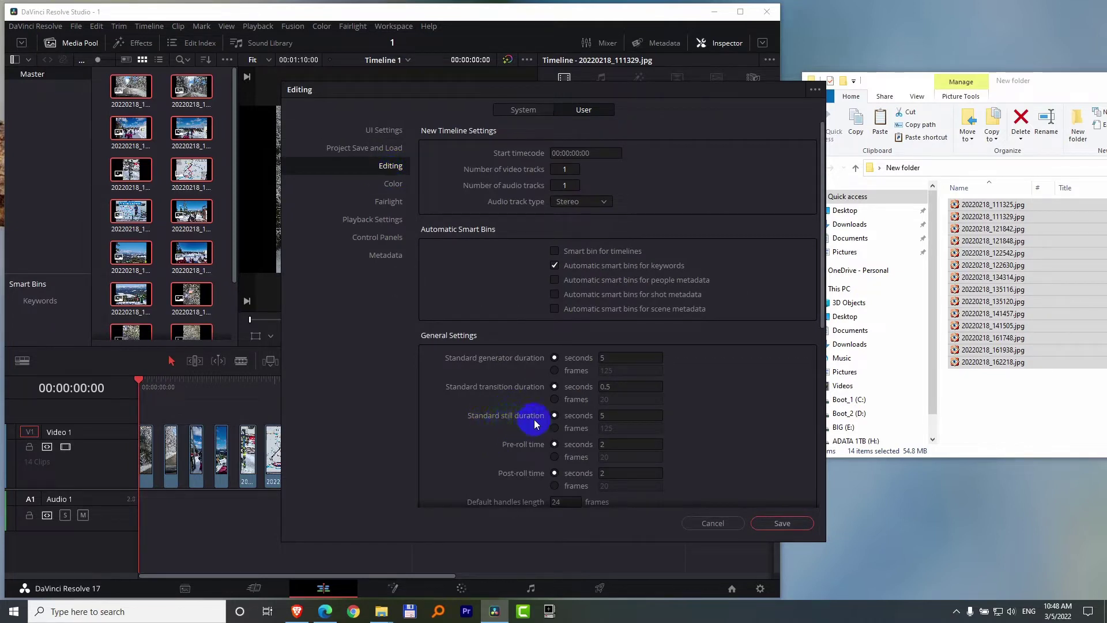
{"action": "left_click", "coordinate": [610, 417]}
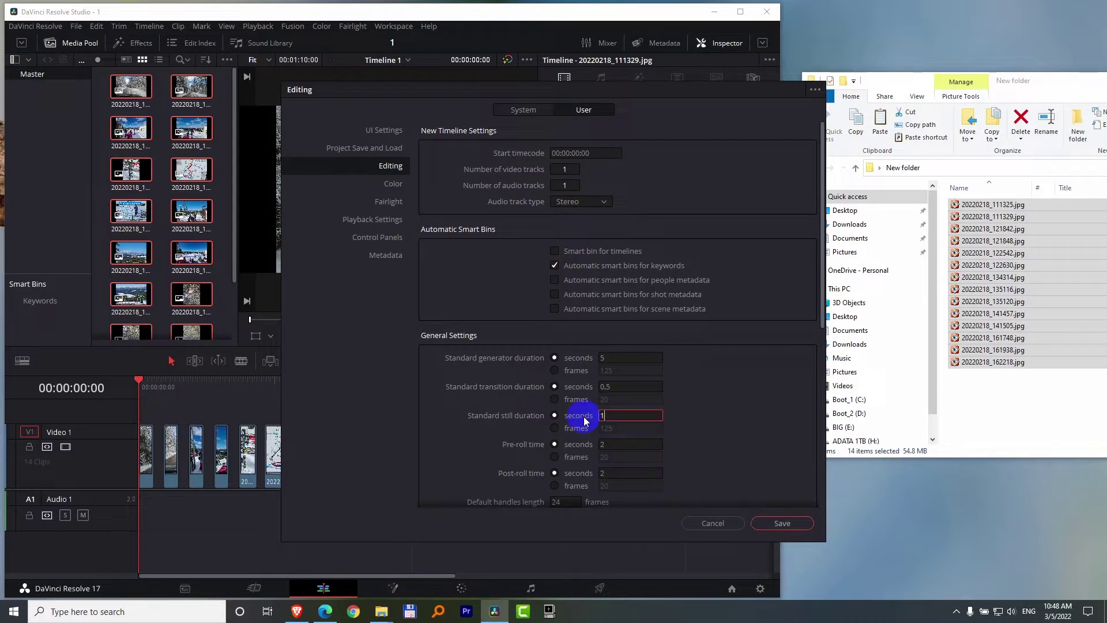
{"action": "left_click", "coordinate": [781, 523]}
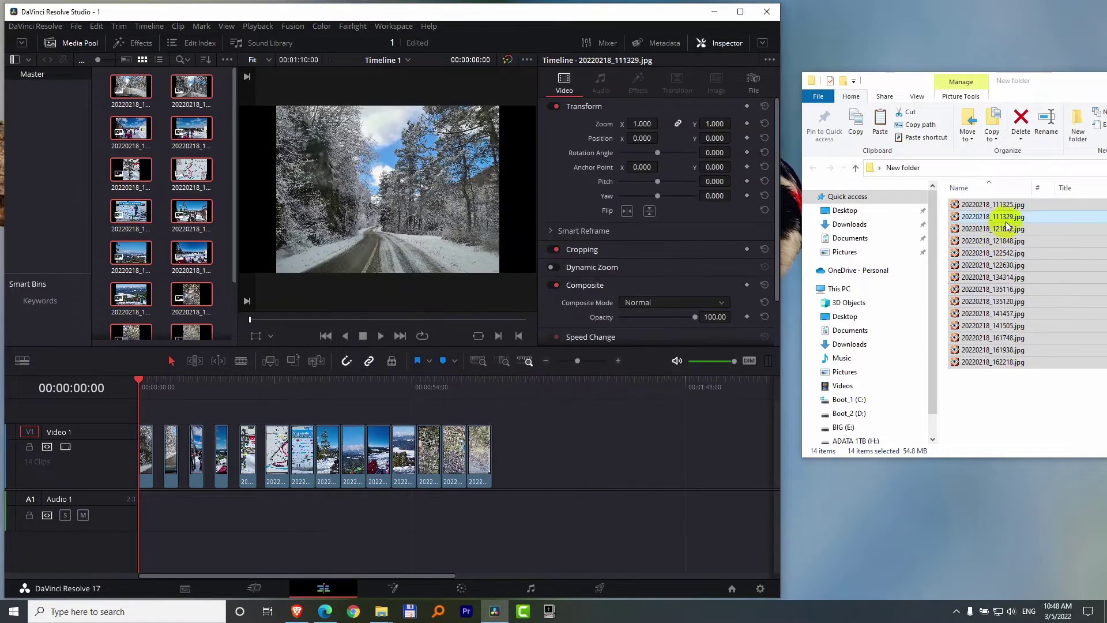
Add the 14 photos again at the timeline's end and select their edit points in Trim Edit mode
{"action": "left_click_drag", "start_coordinate": [986, 215], "coordinate": [521, 463]}
{"action": "left_click_drag", "start_coordinate": [190, 575], "coordinate": [406, 570]}
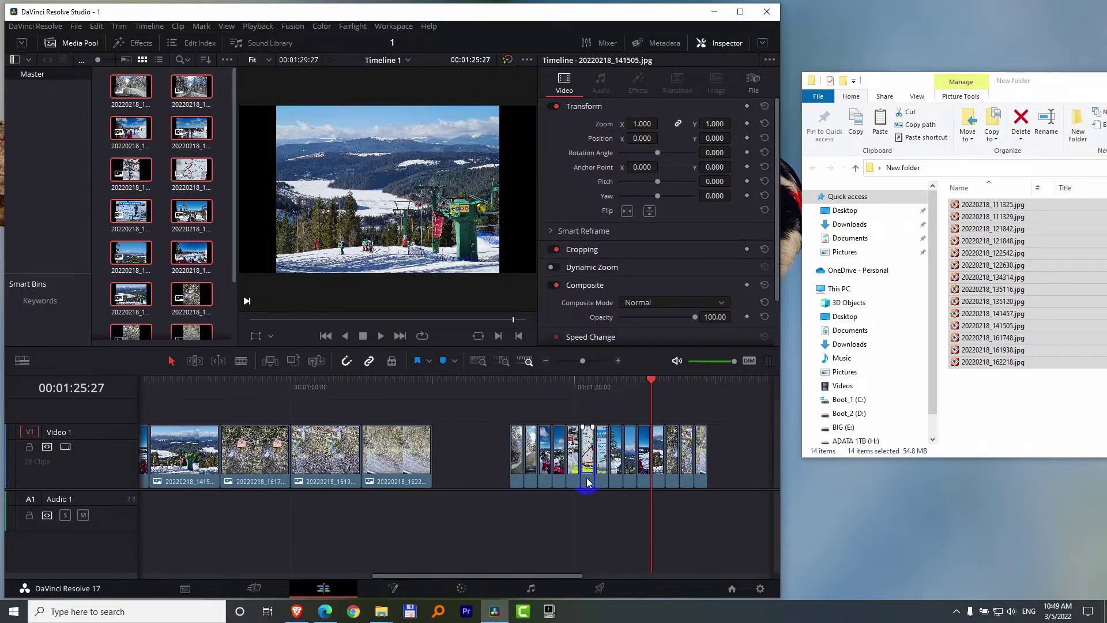
{"action": "left_click", "coordinate": [195, 361]}
{"action": "left_click_drag", "start_coordinate": [736, 429], "coordinate": [592, 429]}
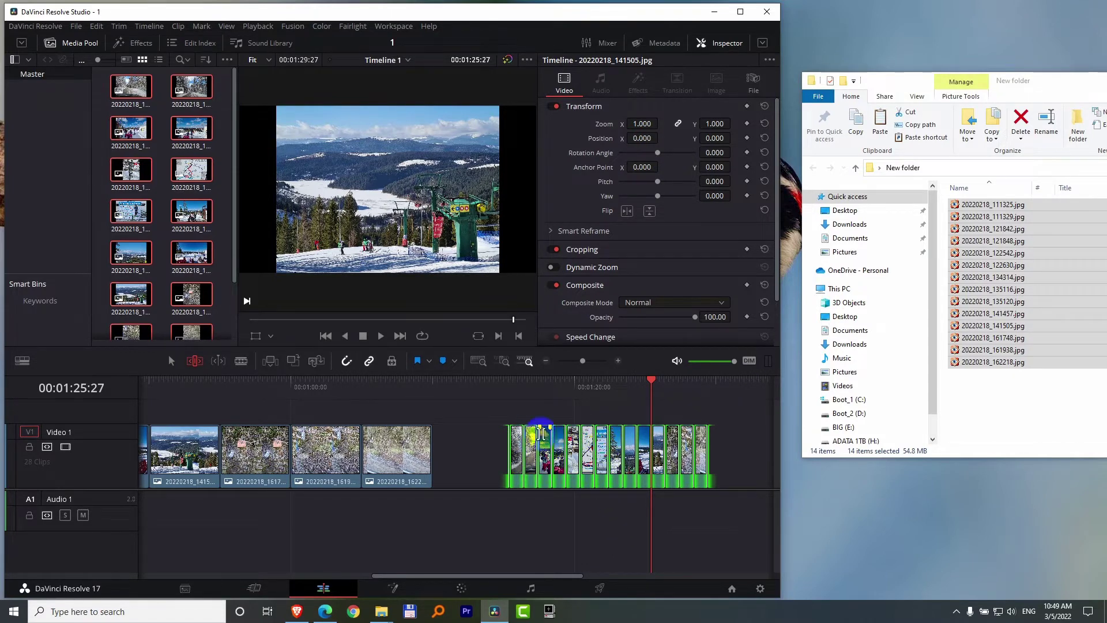
{"action": "left_click", "coordinate": [170, 361]}
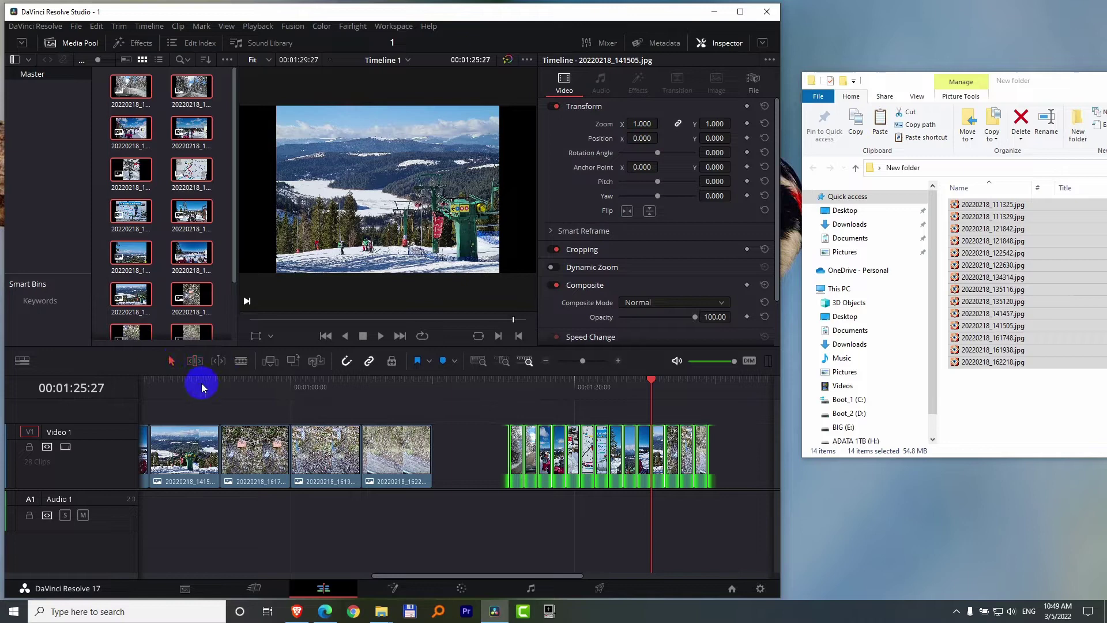
{"action": "left_click_drag", "start_coordinate": [498, 455], "coordinate": [650, 520]}
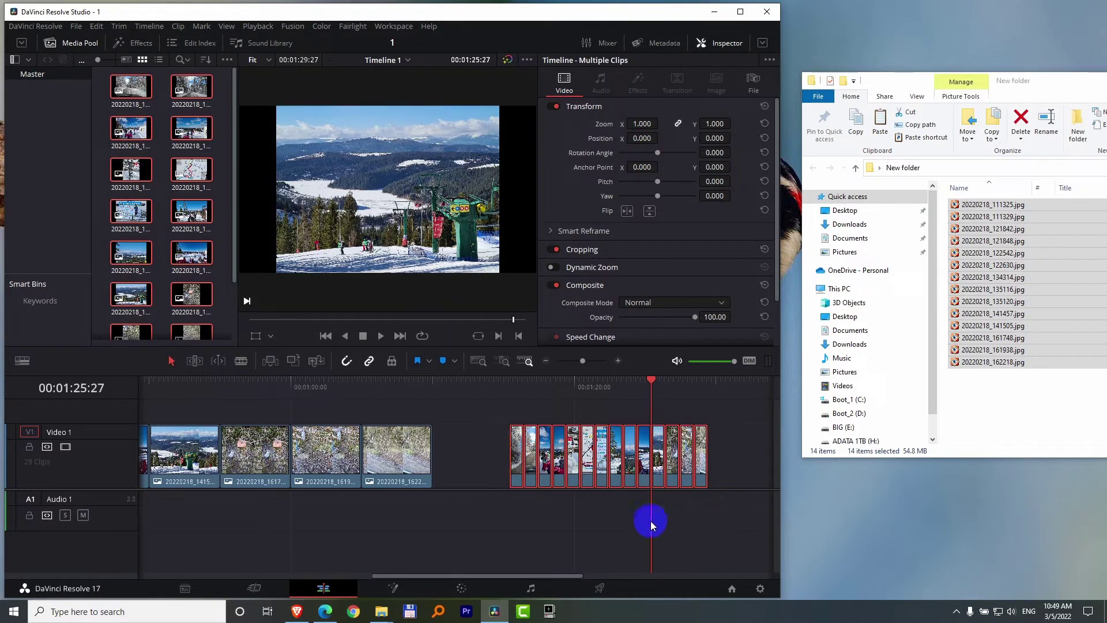
{"action": "left_click", "coordinate": [196, 361]}
{"action": "left_click_drag", "start_coordinate": [747, 445], "coordinate": [489, 508]}
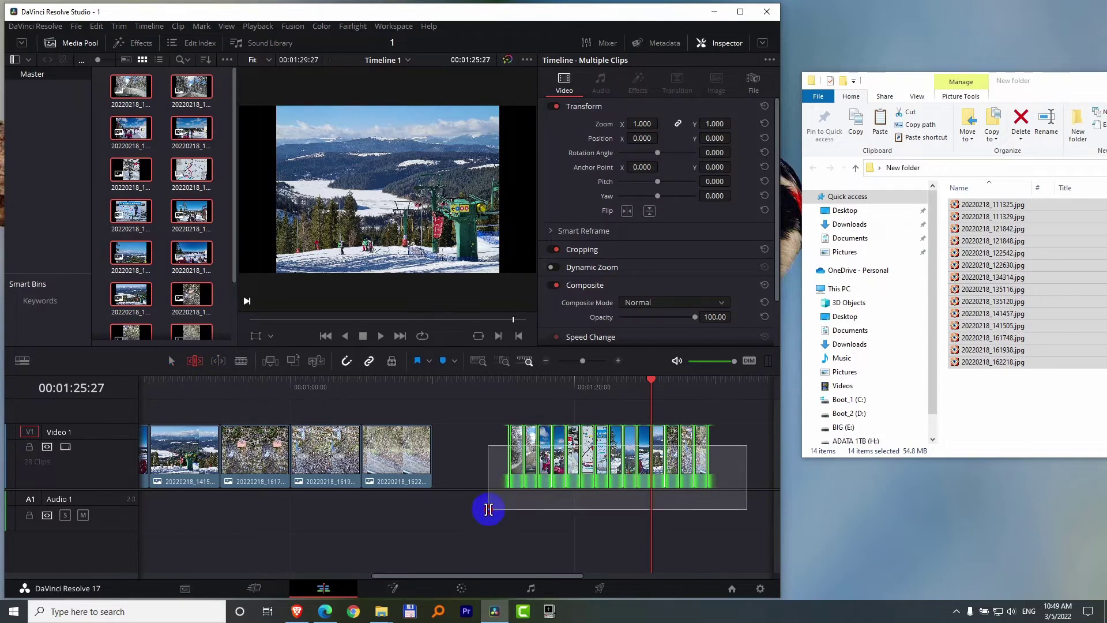
Use the Trim menu to change the type of the selected edit points
{"action": "scroll", "coordinate": [644, 521], "scroll_direction": "up", "scroll_amount": 3}
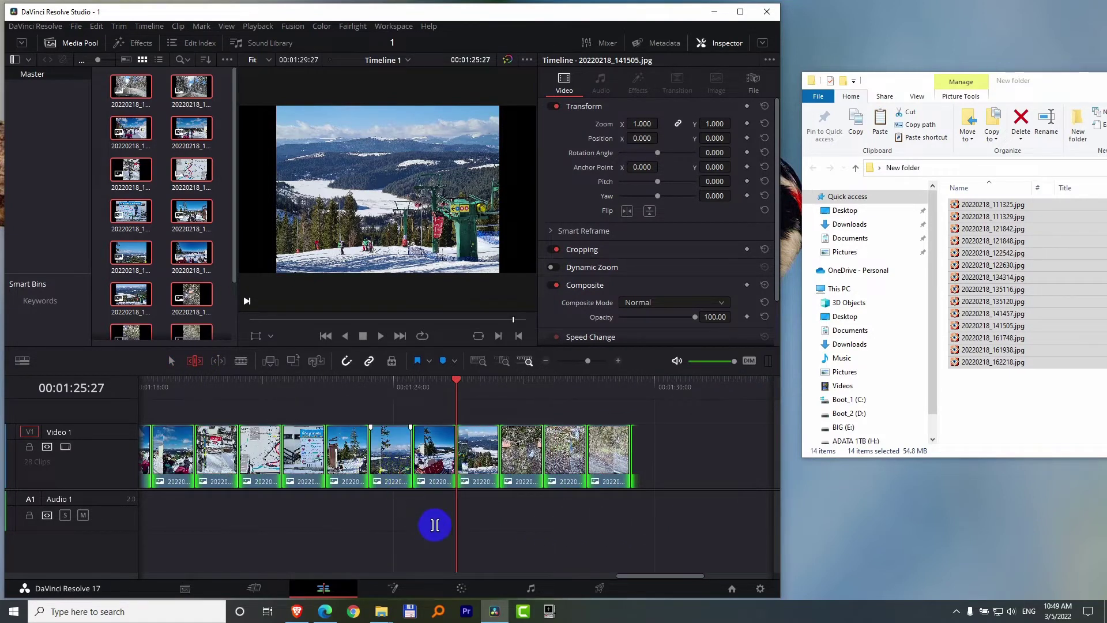
{"action": "left_click", "coordinate": [121, 27]}
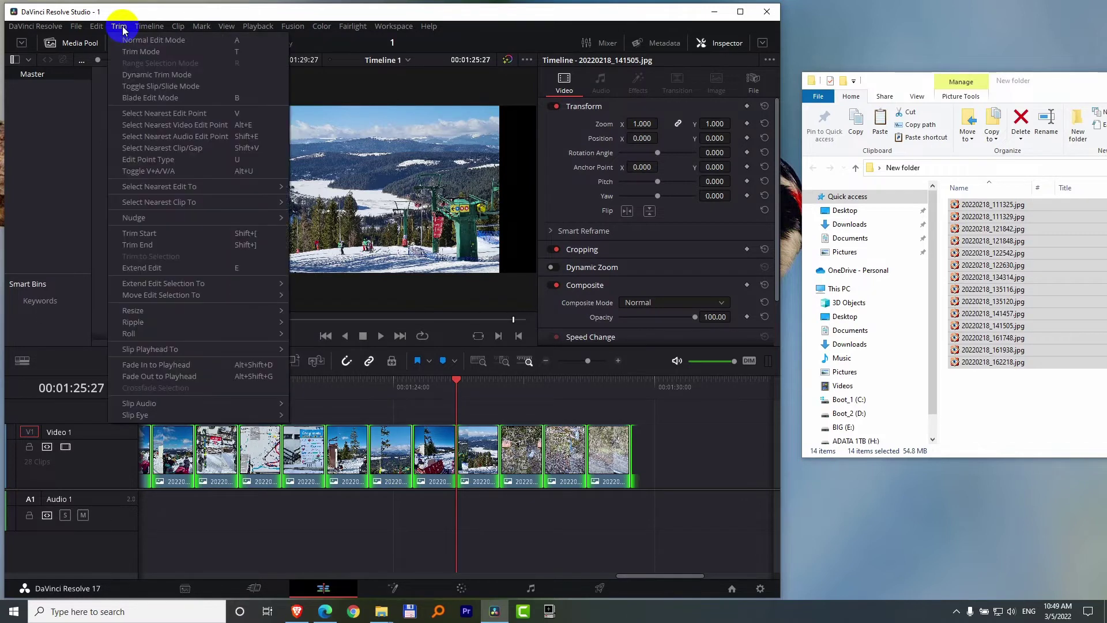
{"action": "left_click", "coordinate": [202, 160]}
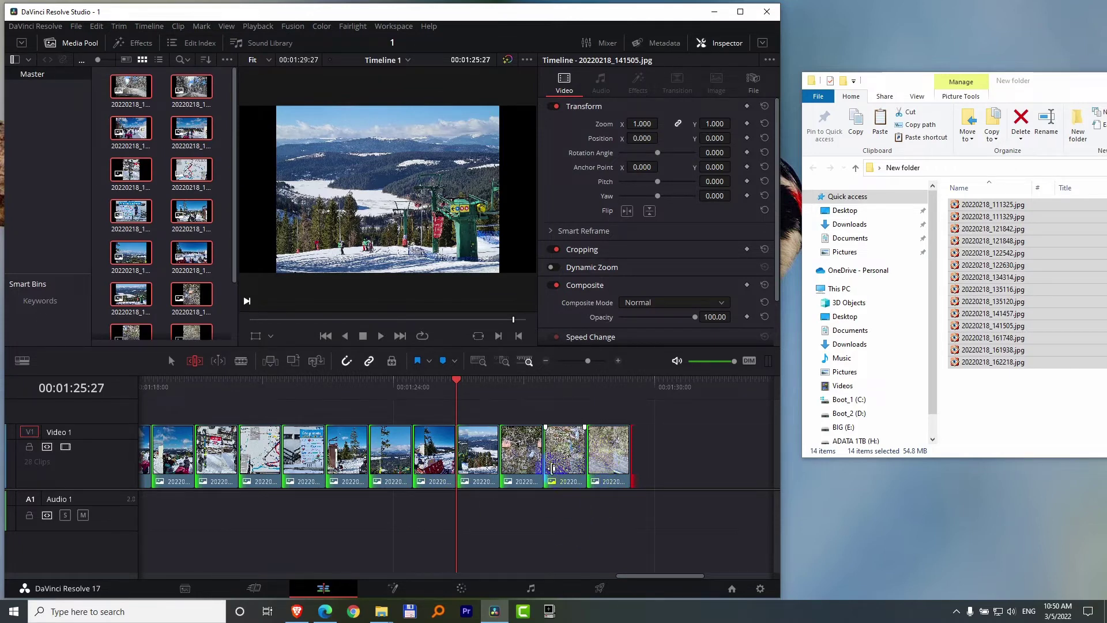
{"action": "left_click_drag", "start_coordinate": [552, 468], "coordinate": [540, 538]}
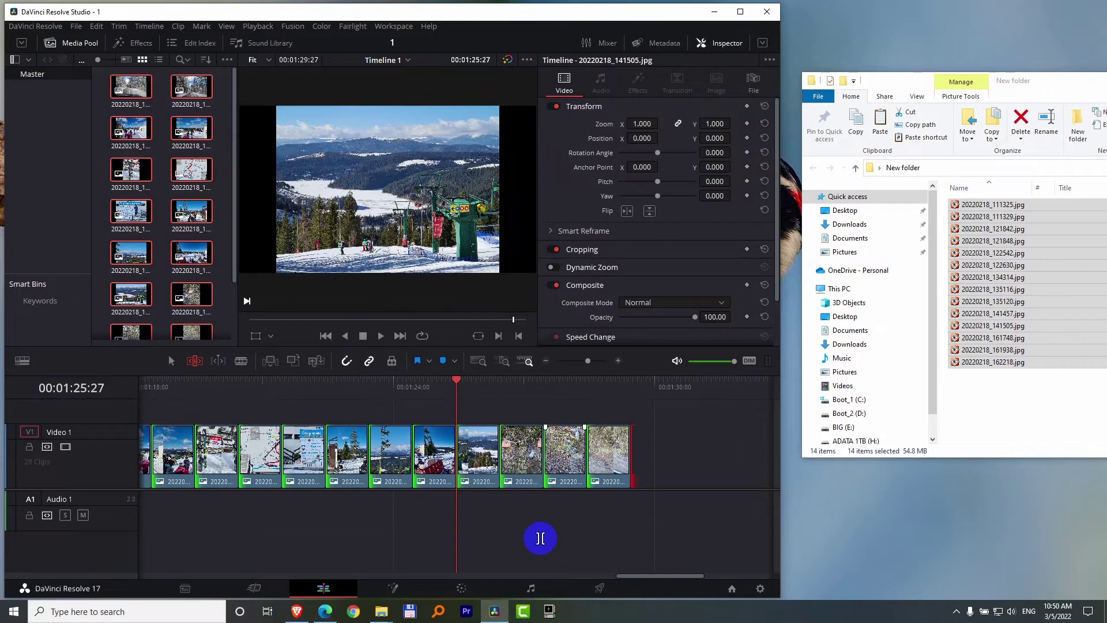
Switch to Blade Edit mode and cut the clip at the playhead
{"action": "left_click", "coordinate": [119, 26]}
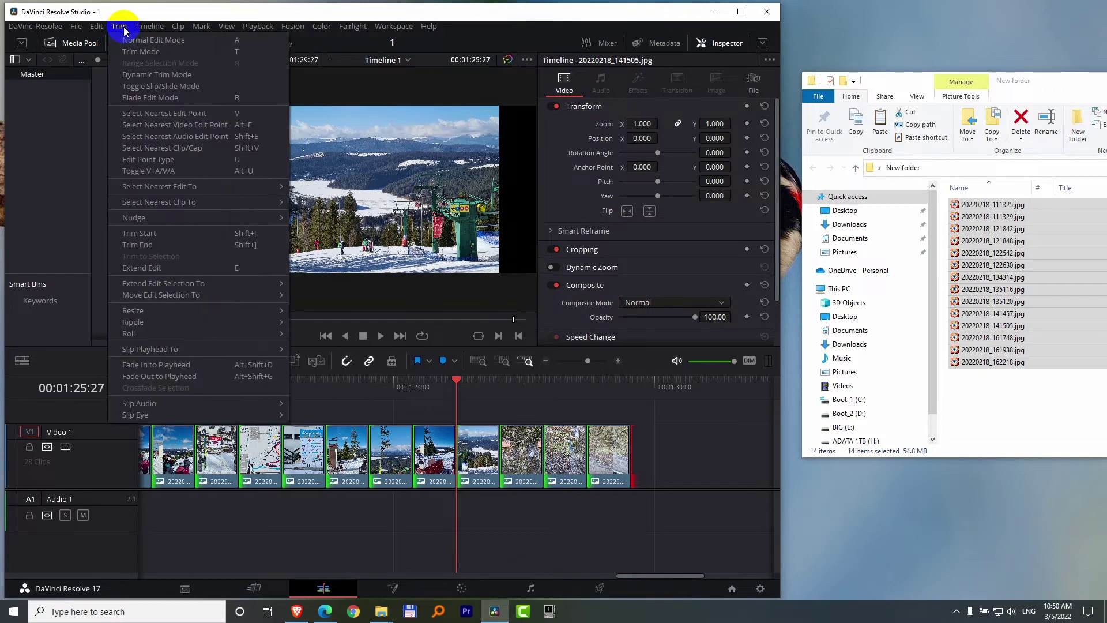
{"action": "left_click", "coordinate": [122, 96]}
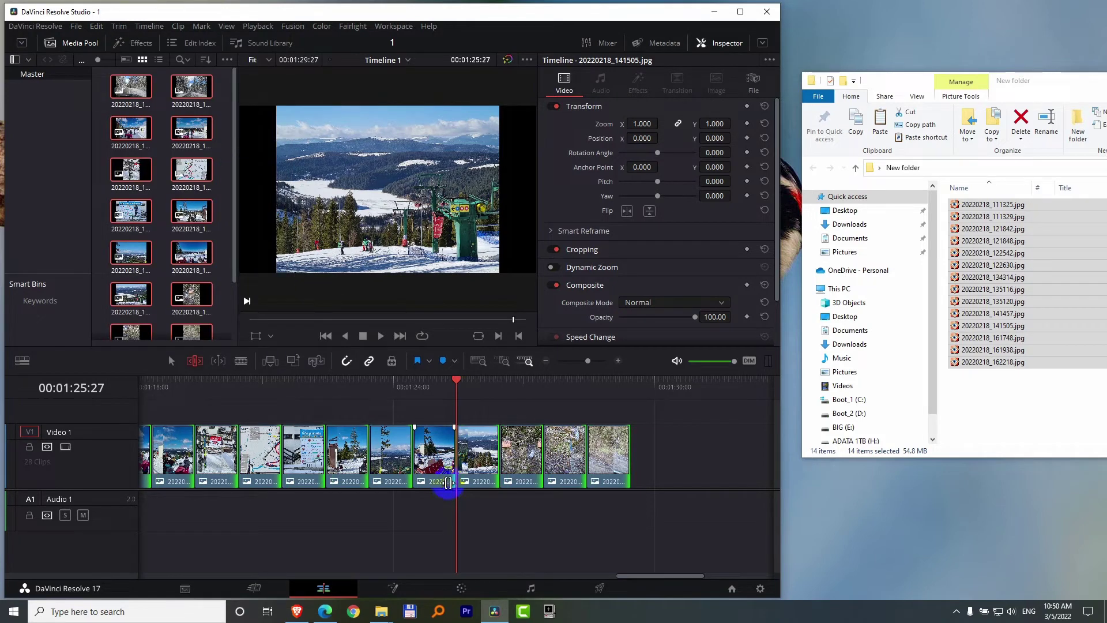
{"action": "left_click", "coordinate": [445, 472]}
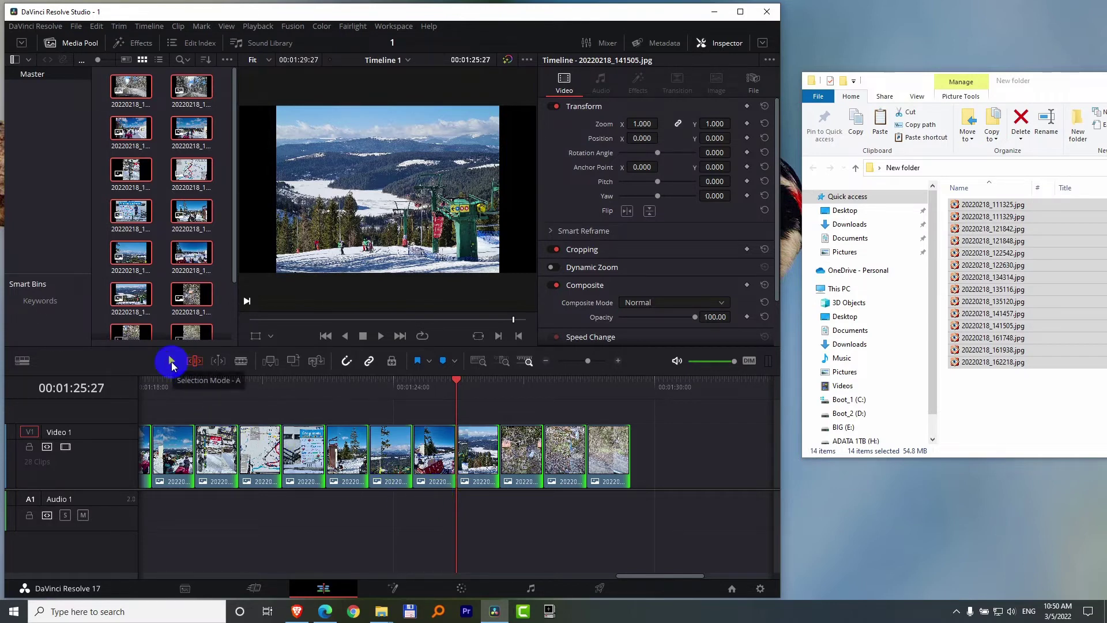
Back in Selection mode, ripple-trim two photo clips shorter and zoom the timeline out
{"action": "left_click", "coordinate": [172, 362]}
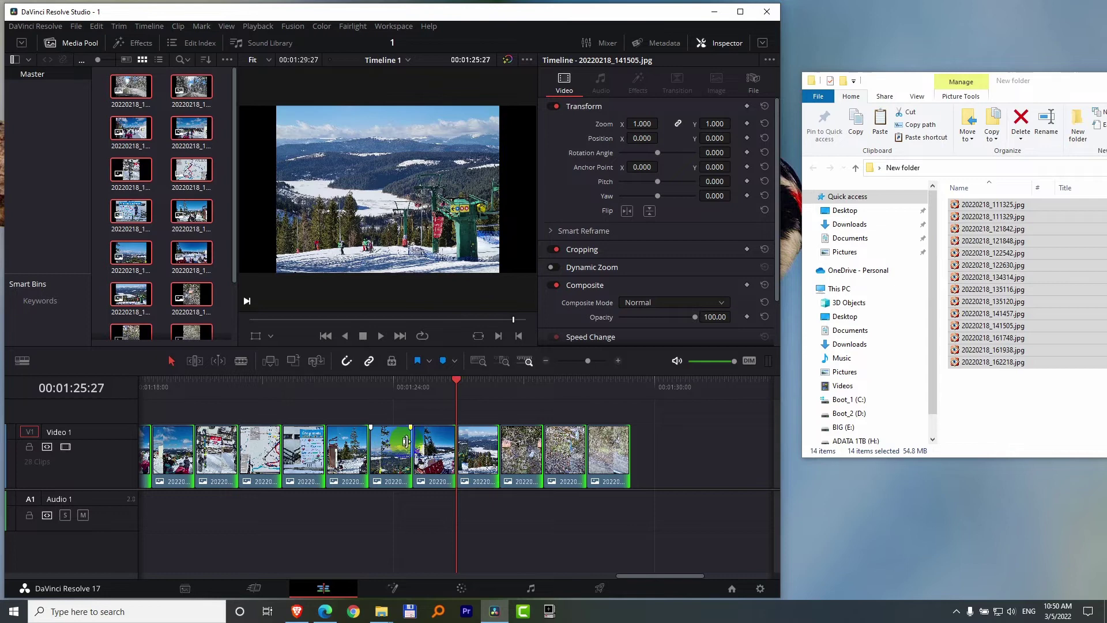
{"action": "left_click_drag", "start_coordinate": [406, 442], "coordinate": [207, 454]}
{"action": "left_click_drag", "start_coordinate": [353, 458], "coordinate": [316, 463]}
{"action": "left_click_drag", "start_coordinate": [631, 576], "coordinate": [611, 576]}
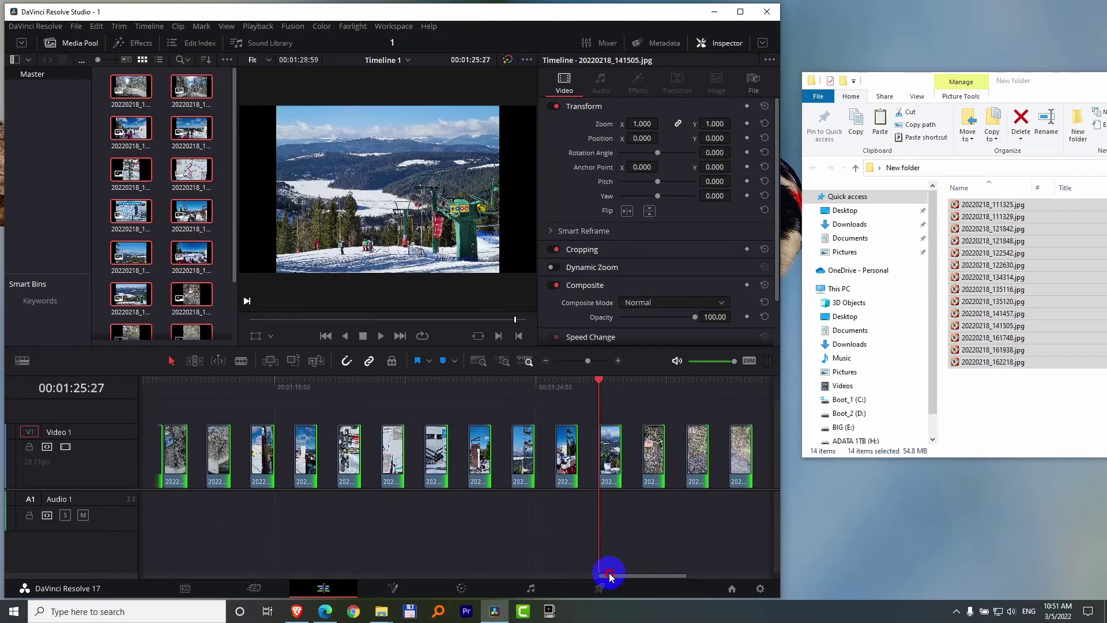
{"action": "scroll", "coordinate": [480, 507], "scroll_direction": "down", "scroll_amount": 2}
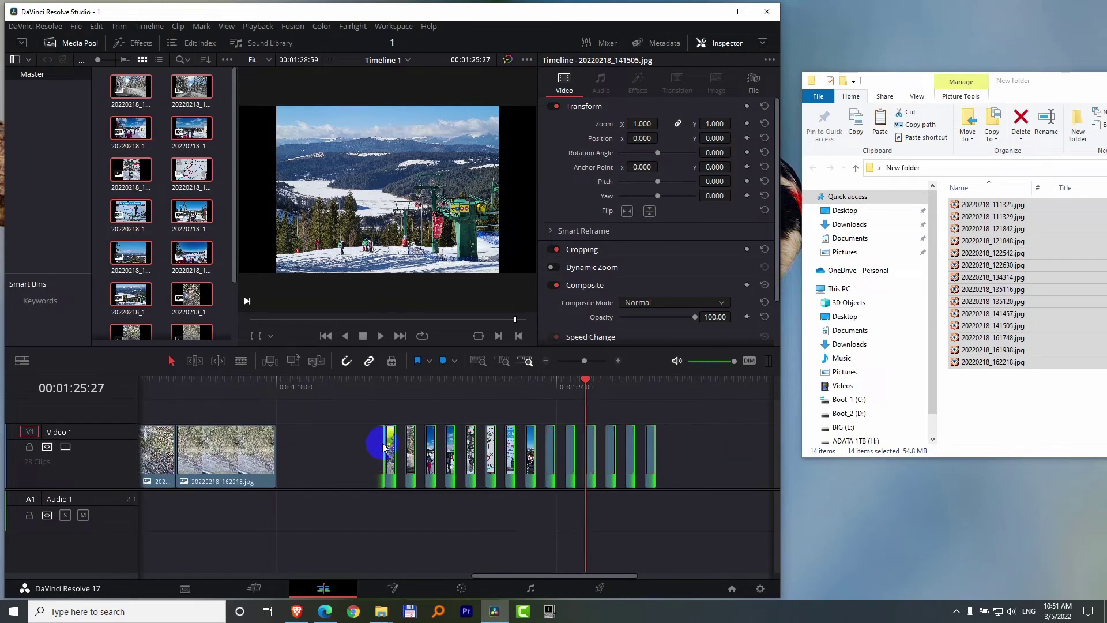
{"action": "left_click", "coordinate": [95, 26]}
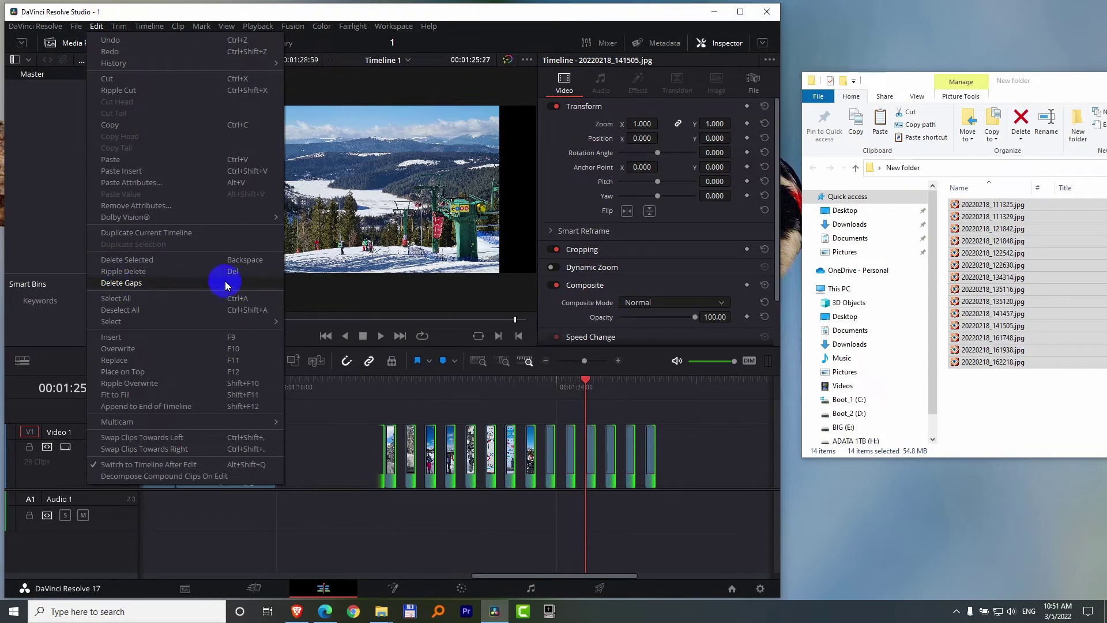
Try Edit > Delete Gaps, undo it, and nudge clip 20220218_161938 slightly later
{"action": "left_click", "coordinate": [133, 286]}
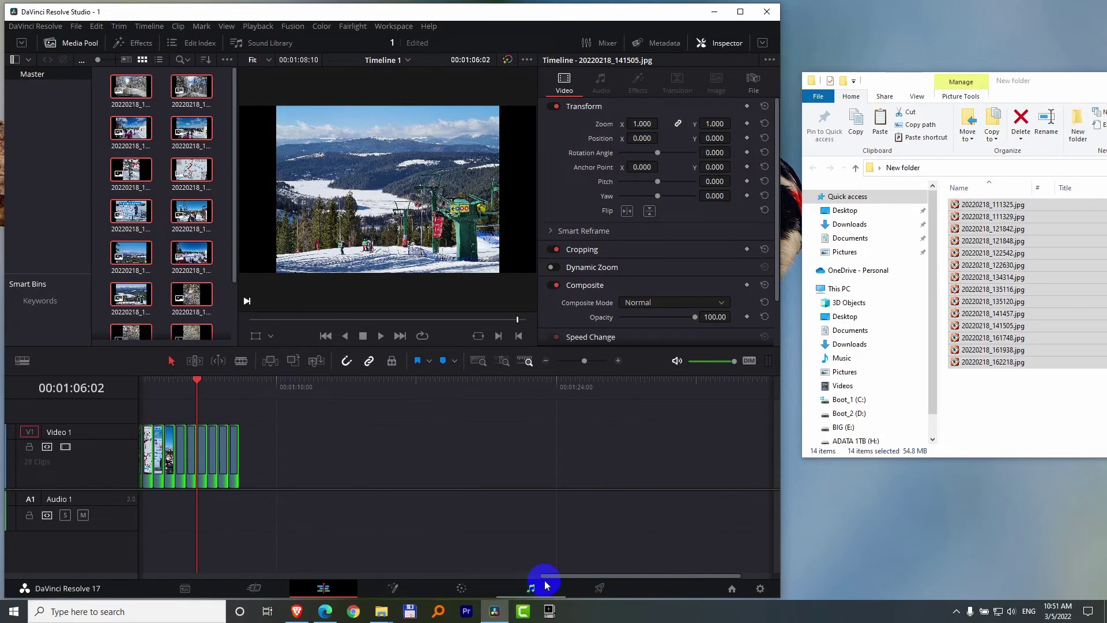
{"action": "left_click_drag", "start_coordinate": [544, 580], "coordinate": [434, 559]}
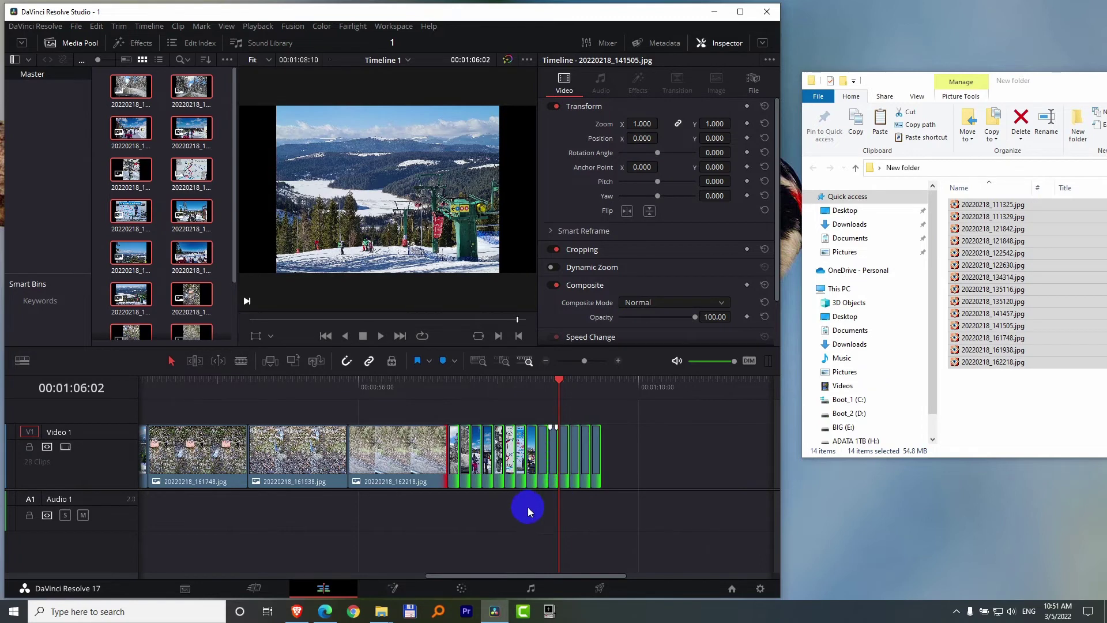
{"action": "key", "text": "ctrl+z"}
{"action": "key", "text": "ctrl+z"}
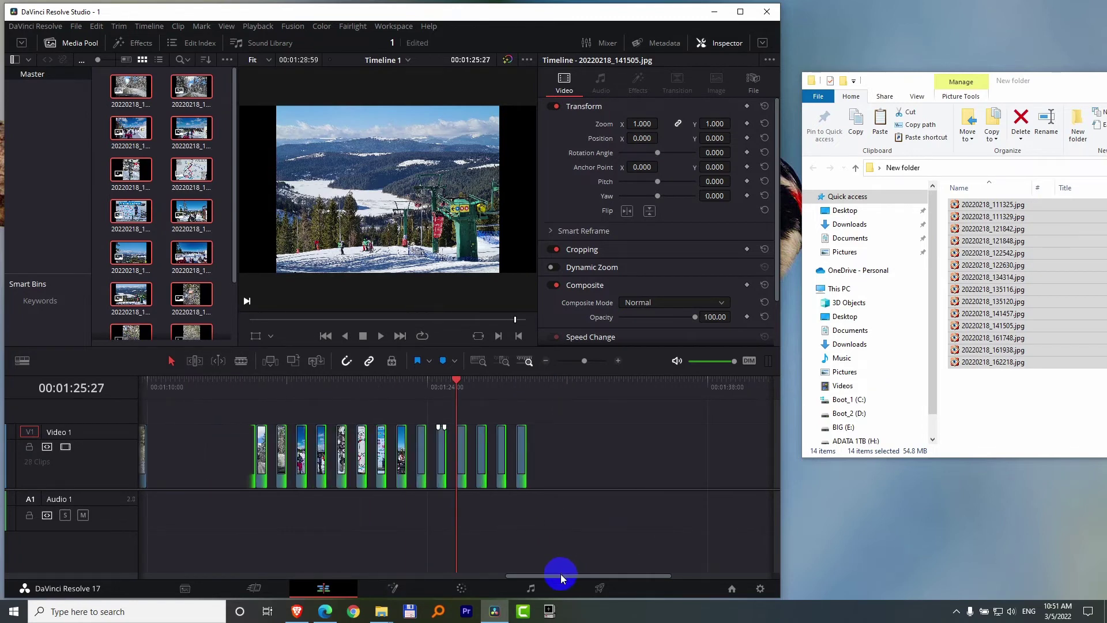
{"action": "left_click_drag", "start_coordinate": [562, 576], "coordinate": [494, 576]}
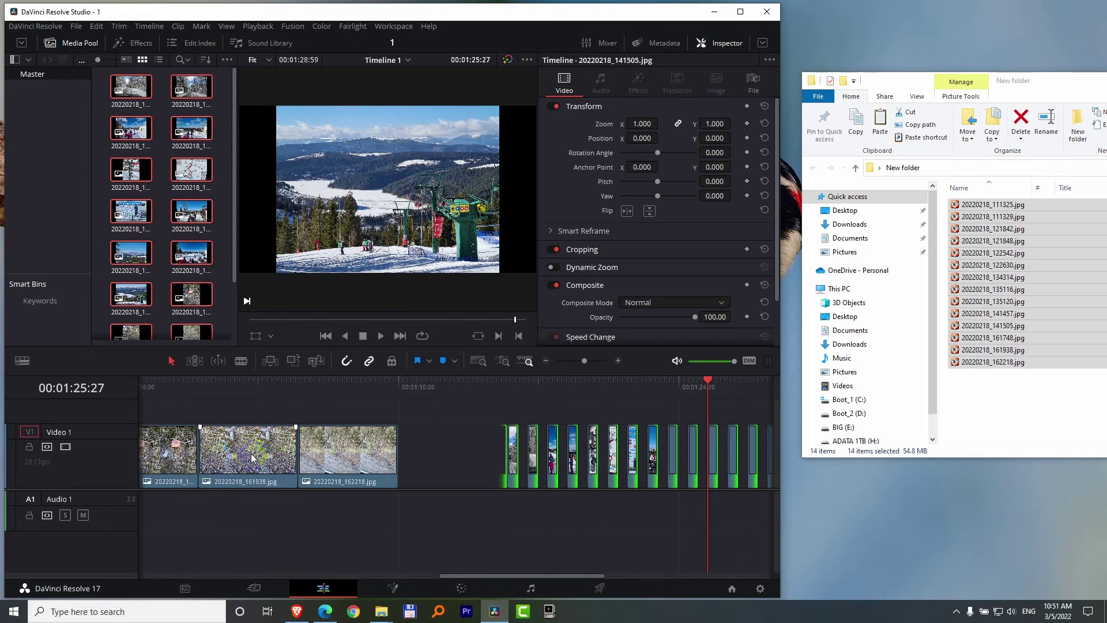
{"action": "left_click_drag", "start_coordinate": [252, 459], "coordinate": [275, 458]}
{"action": "left_click", "coordinate": [486, 523]}
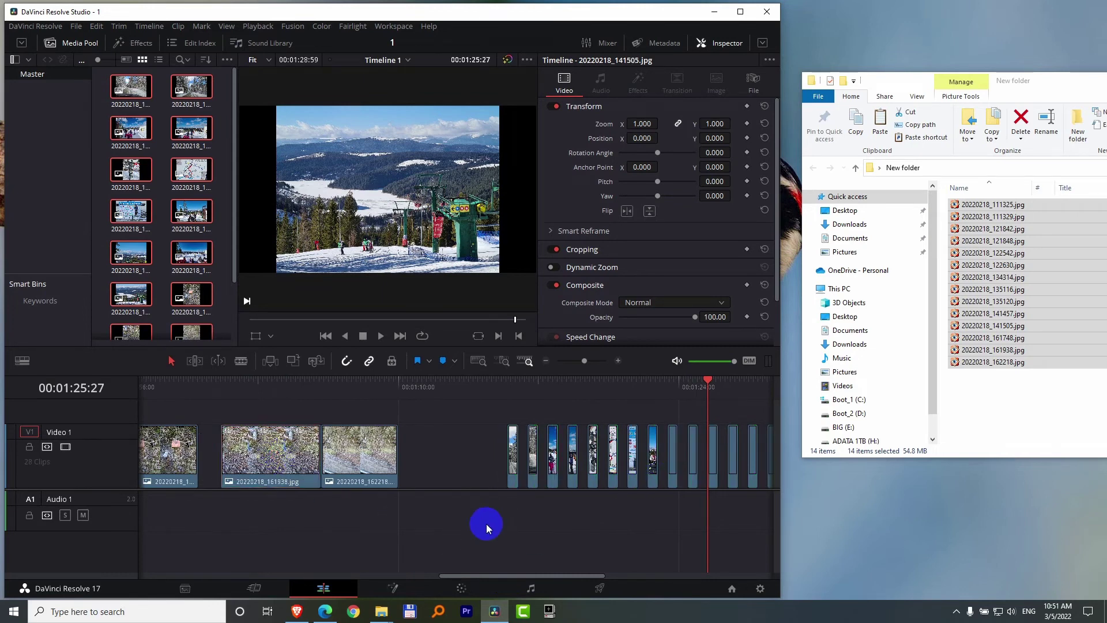
Run Edit > Delete Gaps again on the whole timeline, then undo it
{"action": "left_click", "coordinate": [97, 26]}
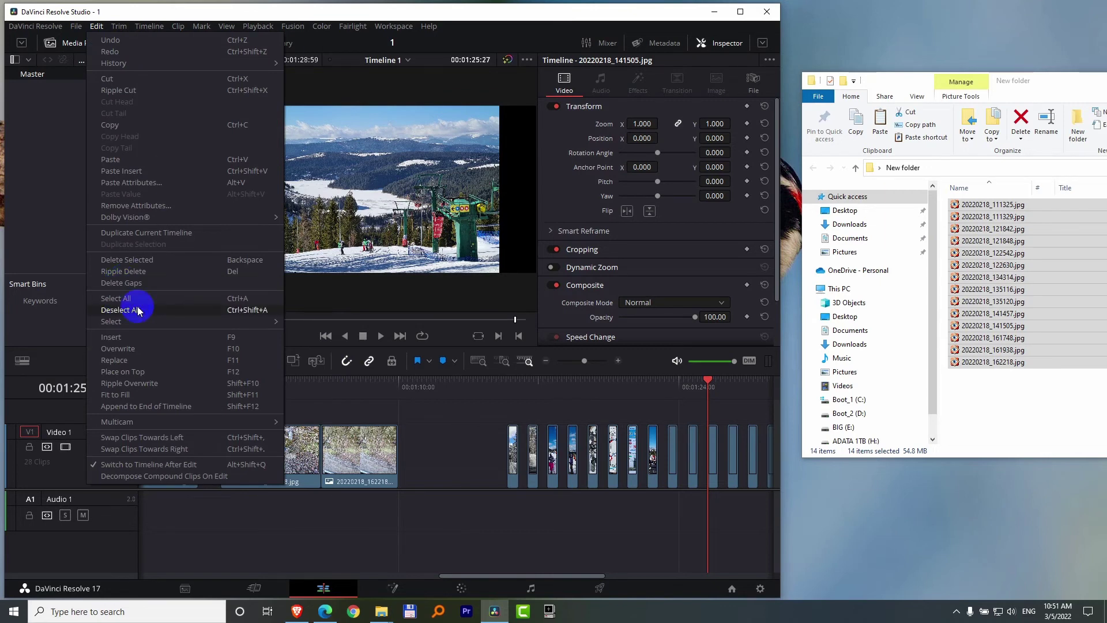
{"action": "left_click", "coordinate": [195, 486]}
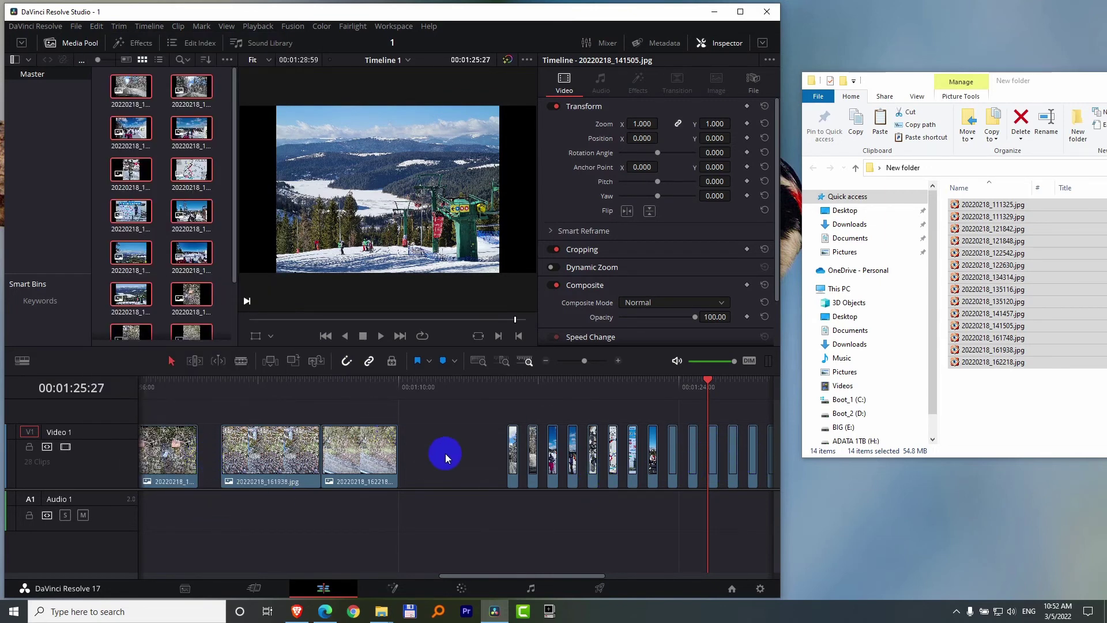
{"action": "left_click", "coordinate": [97, 25]}
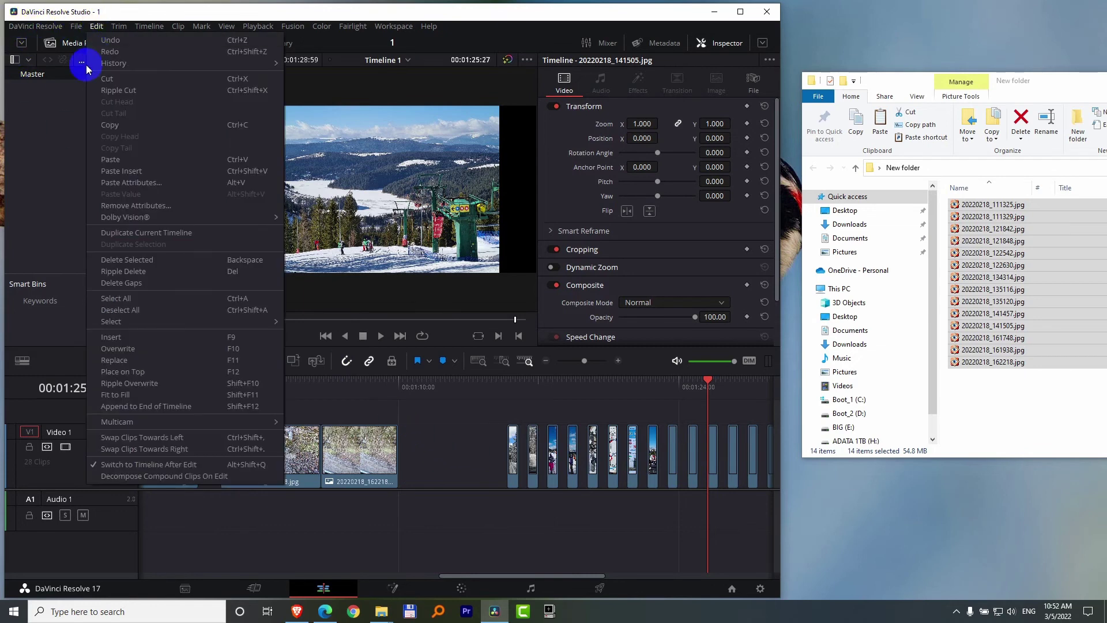
{"action": "left_click", "coordinate": [122, 283]}
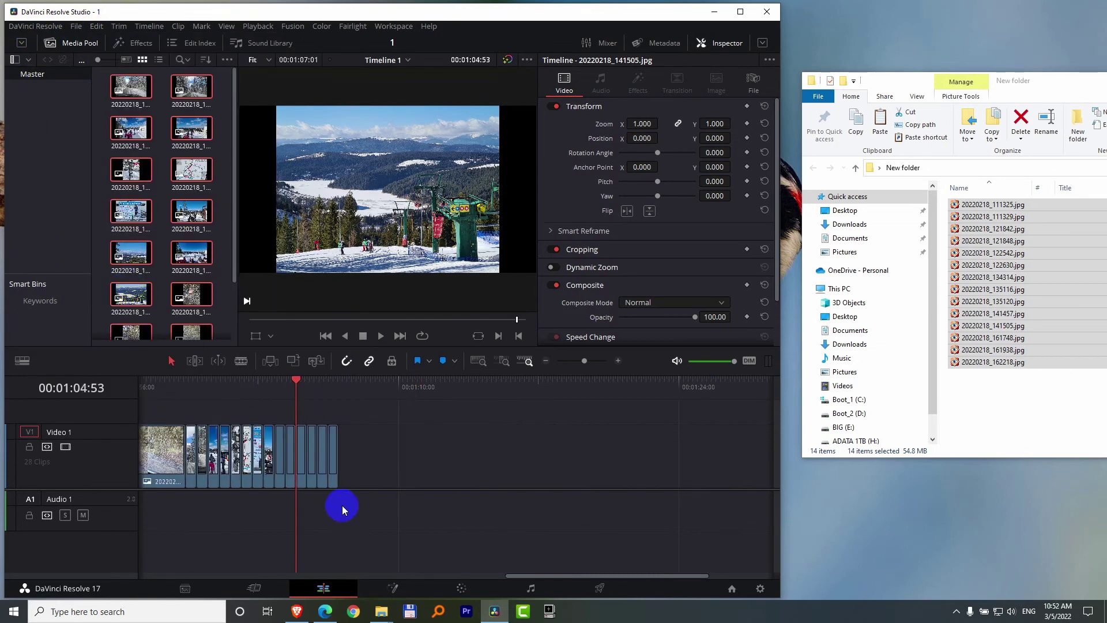
{"action": "left_click", "coordinate": [515, 575]}
{"action": "left_click_drag", "start_coordinate": [515, 575], "coordinate": [437, 575]}
{"action": "key", "text": "ctrl+z"}
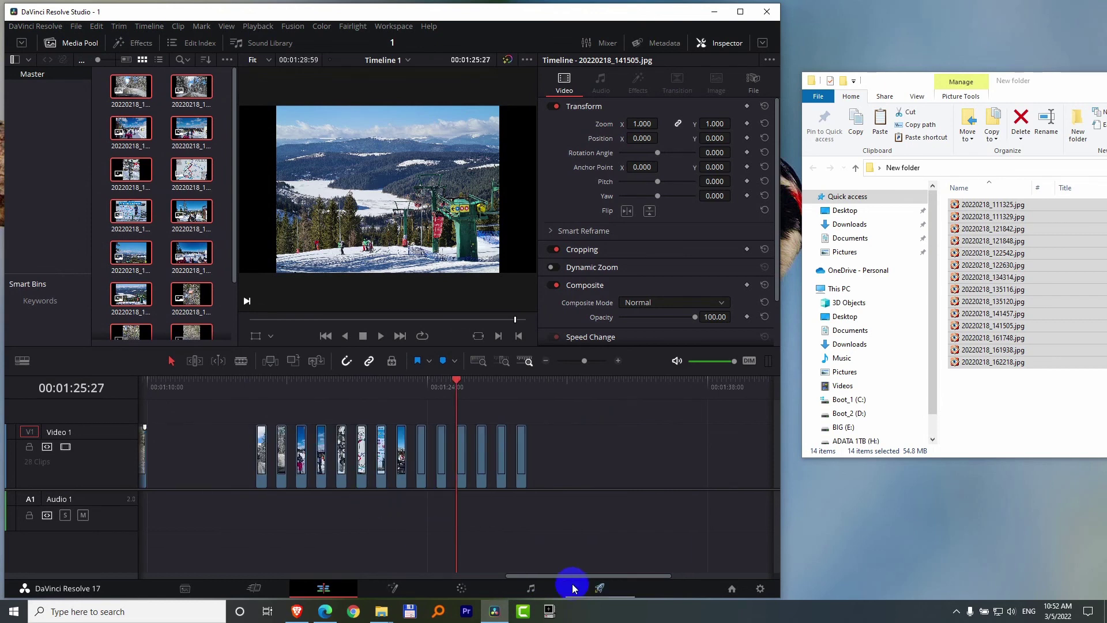
Marquee-select the short photo clips and delete the gaps between them
{"action": "left_click_drag", "start_coordinate": [566, 575], "coordinate": [506, 576]}
{"action": "left_click_drag", "start_coordinate": [471, 432], "coordinate": [754, 510]}
{"action": "left_click", "coordinate": [97, 26]}
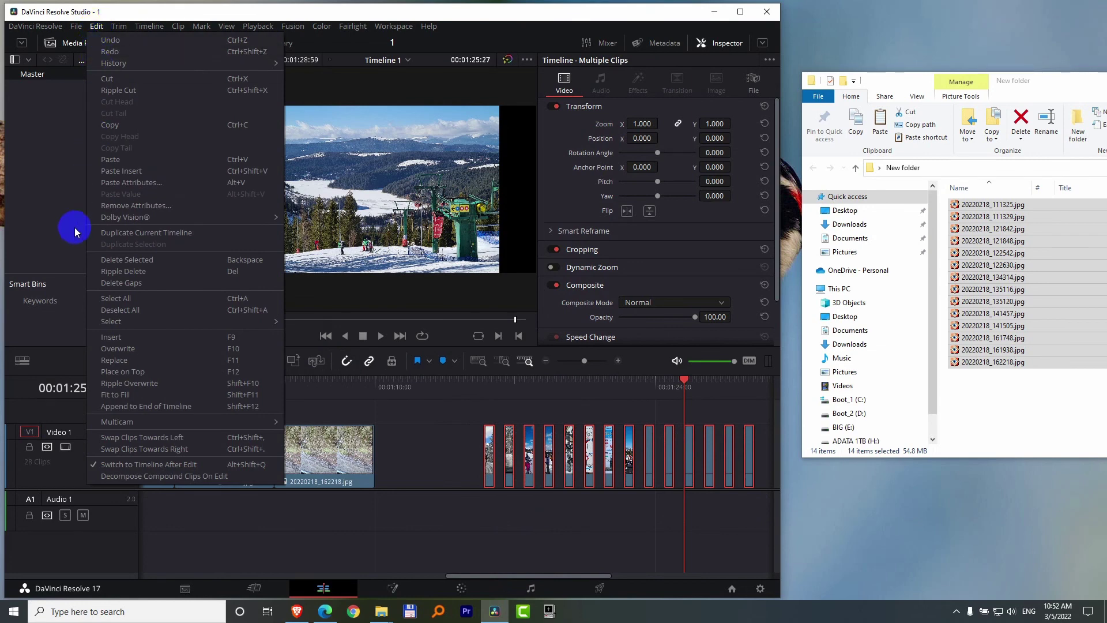
{"action": "left_click", "coordinate": [110, 282]}
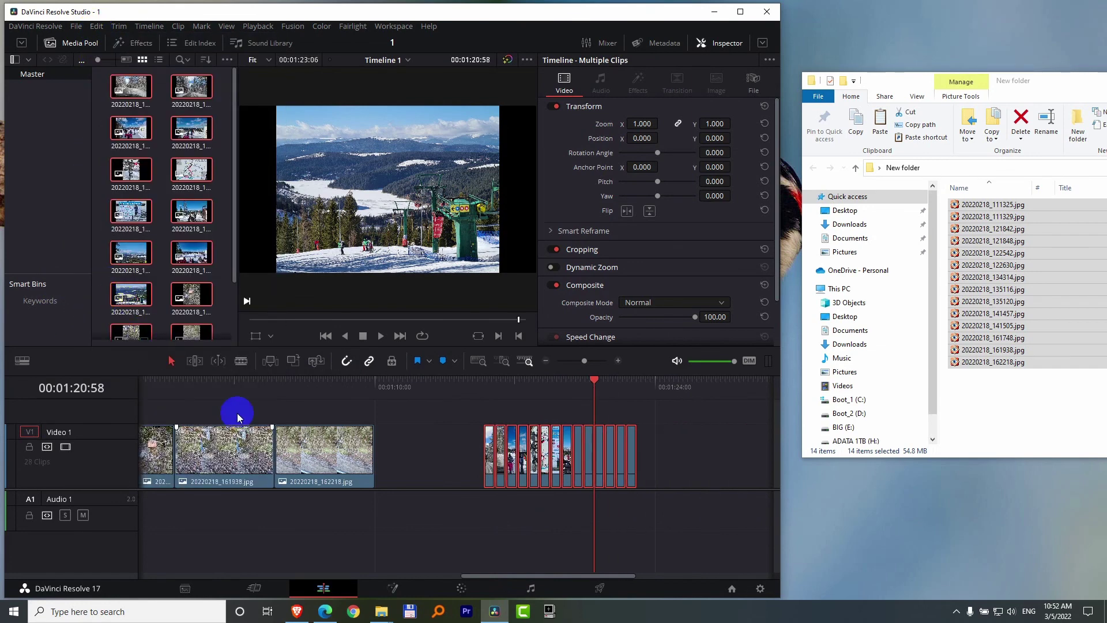